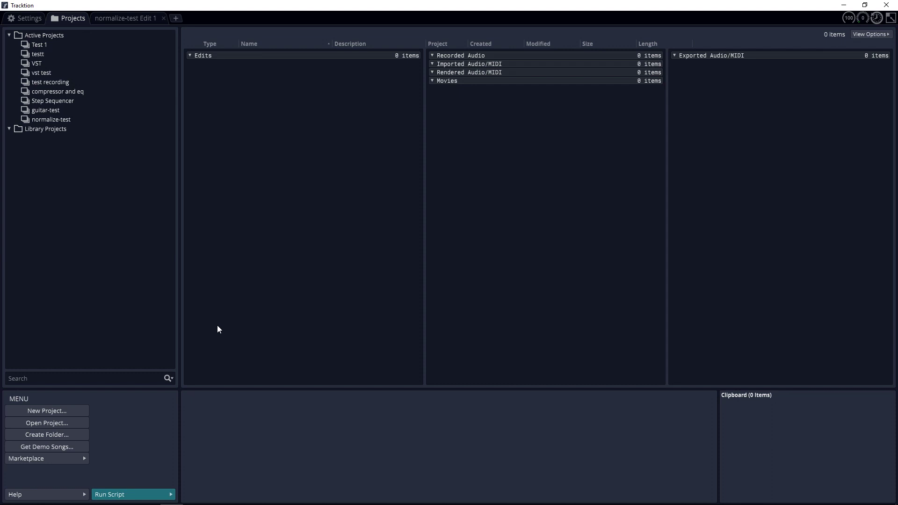
- Enable the USB Axiom 25 input in Settings > MIDI Devices and rescan the device list
{"action": "left_click", "coordinate": [19, 18]}
{"action": "left_click", "coordinate": [36, 52]}
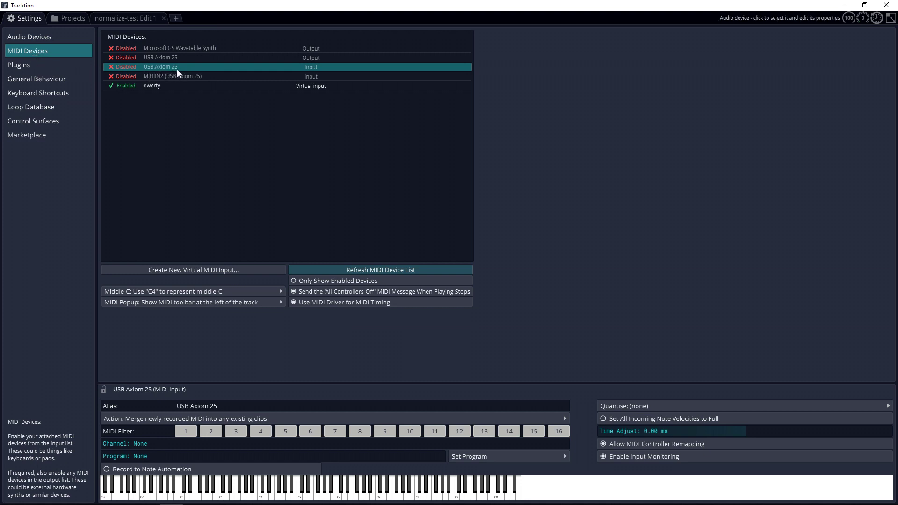
{"action": "left_click", "coordinate": [117, 69]}
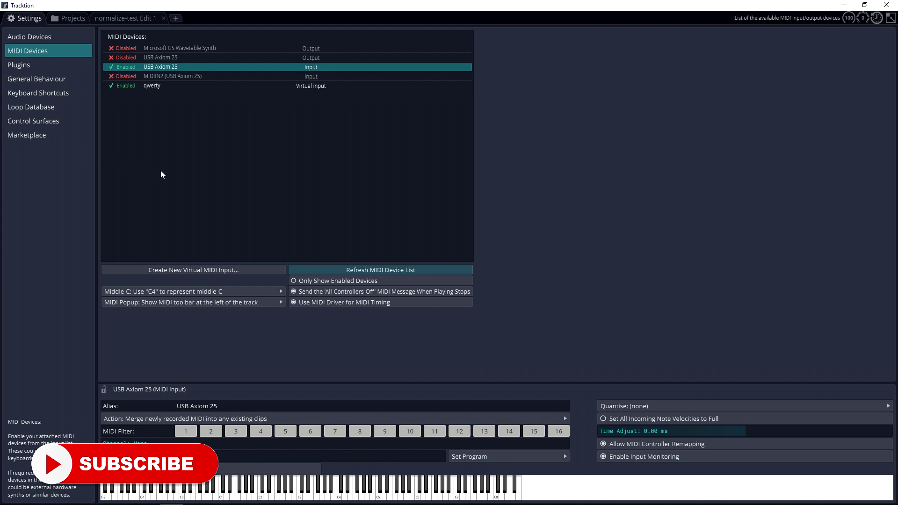
{"action": "left_click", "coordinate": [377, 270]}
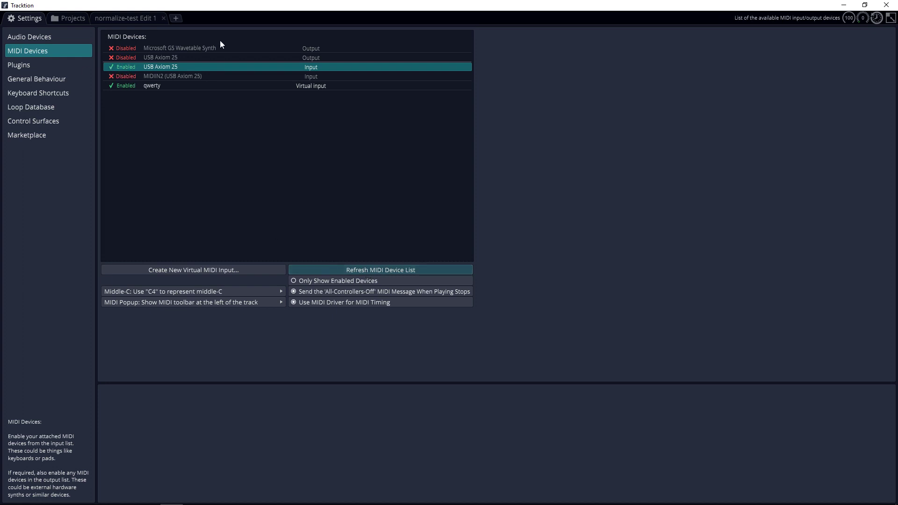
- Create the new project 'midi test', opening its eight-track edit 'midi test Edit 1'
{"action": "left_click", "coordinate": [176, 18]}
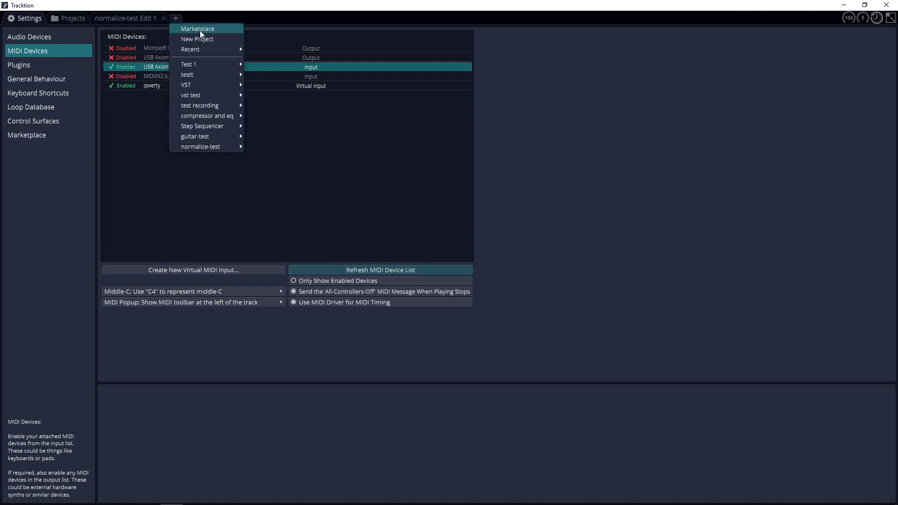
{"action": "left_click", "coordinate": [209, 39]}
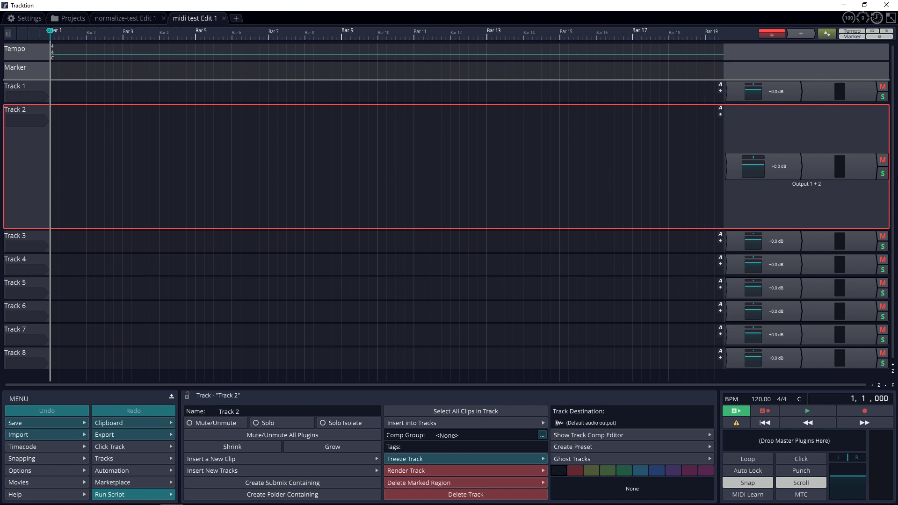
- Insert VacuumPro_x64 from the VST folder on Track 2 and reposition its synth window
{"action": "left_click", "coordinate": [735, 167]}
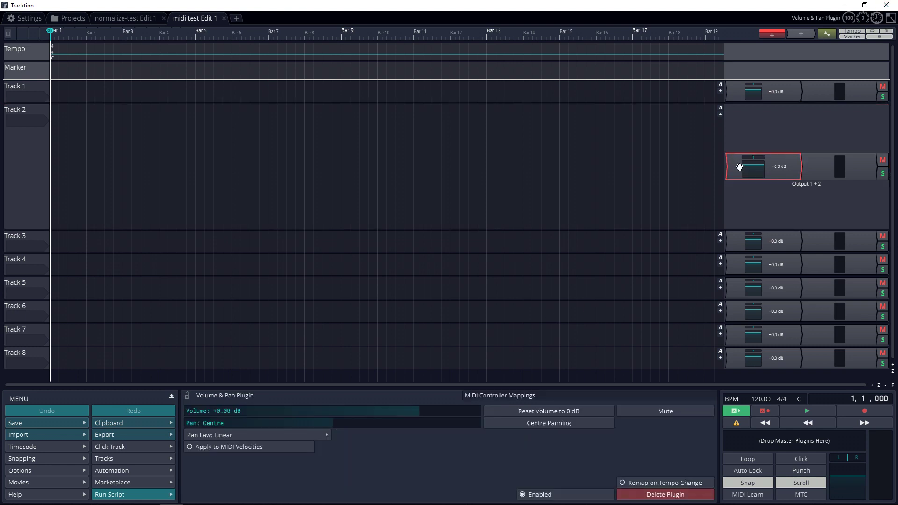
{"action": "right_click", "coordinate": [735, 170]}
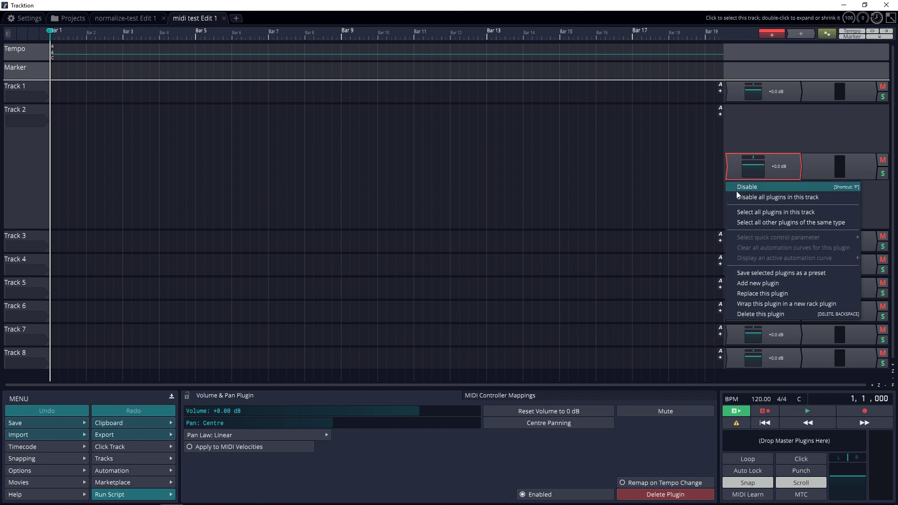
{"action": "left_click", "coordinate": [778, 283]}
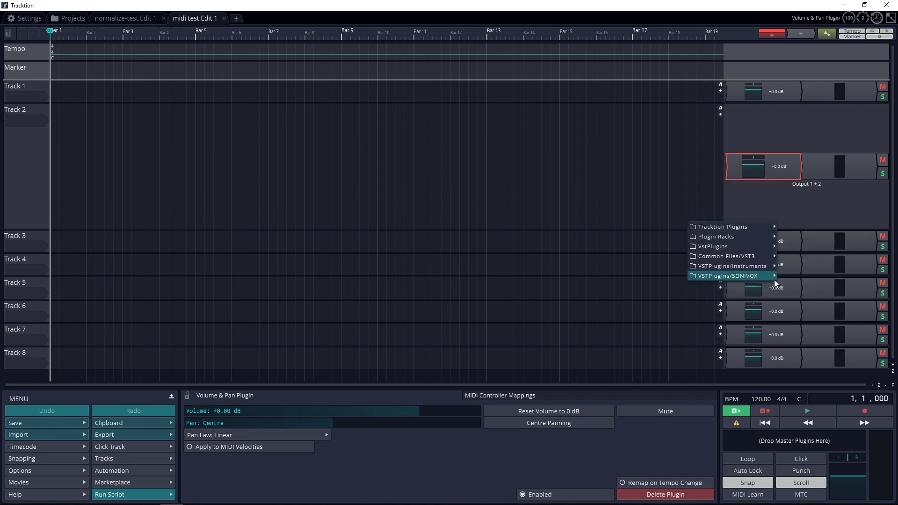
{"action": "left_click", "coordinate": [791, 266]}
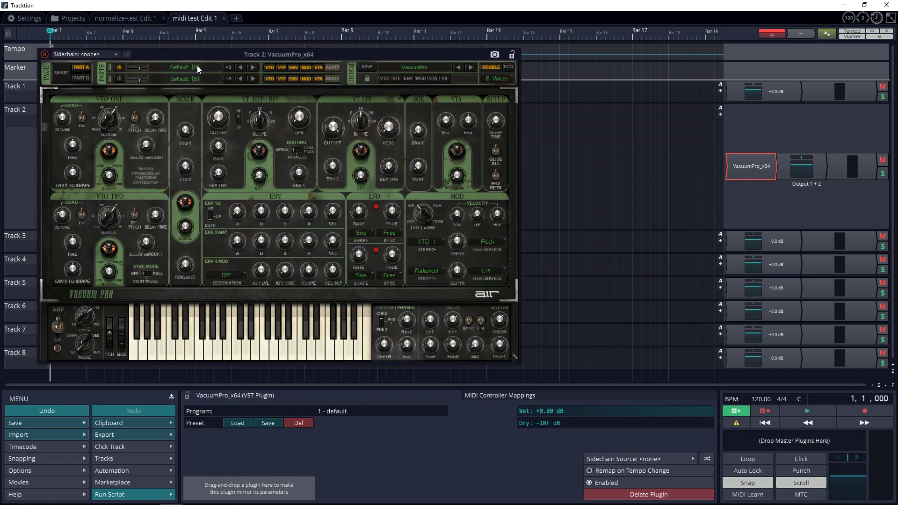
{"action": "left_click_drag", "start_coordinate": [189, 52], "coordinate": [300, 74]}
{"action": "left_click_drag", "start_coordinate": [242, 61], "coordinate": [261, 84]}
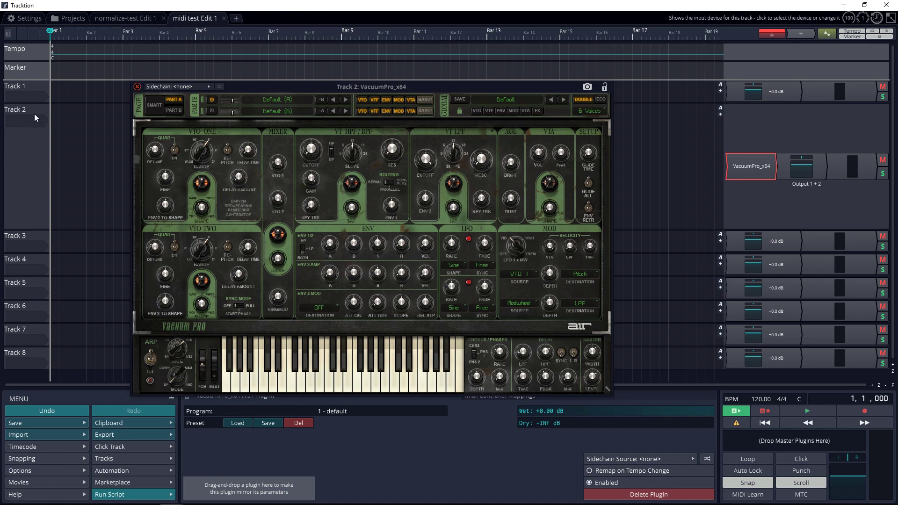
- Start playback, set Track 2's input to USB Axiom 25, and open then close Vacuum Pro
{"action": "key", "text": "space"}
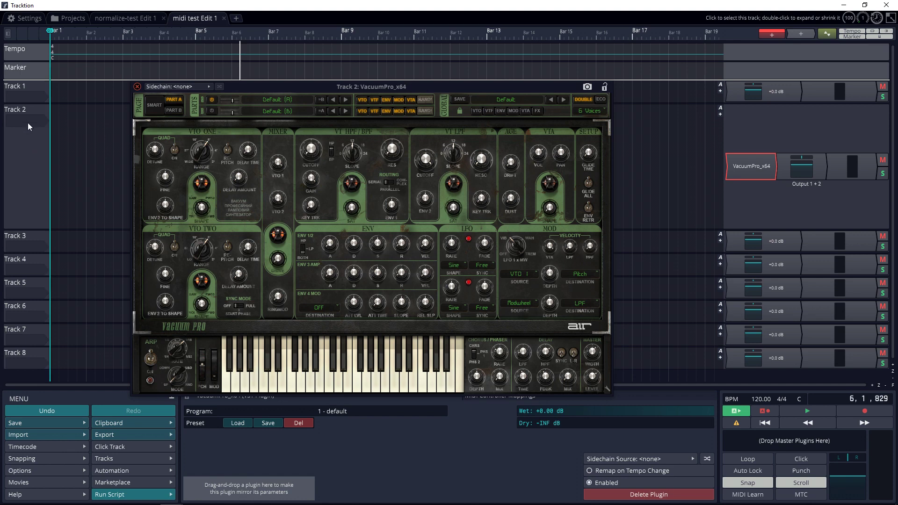
{"action": "left_click", "coordinate": [24, 120]}
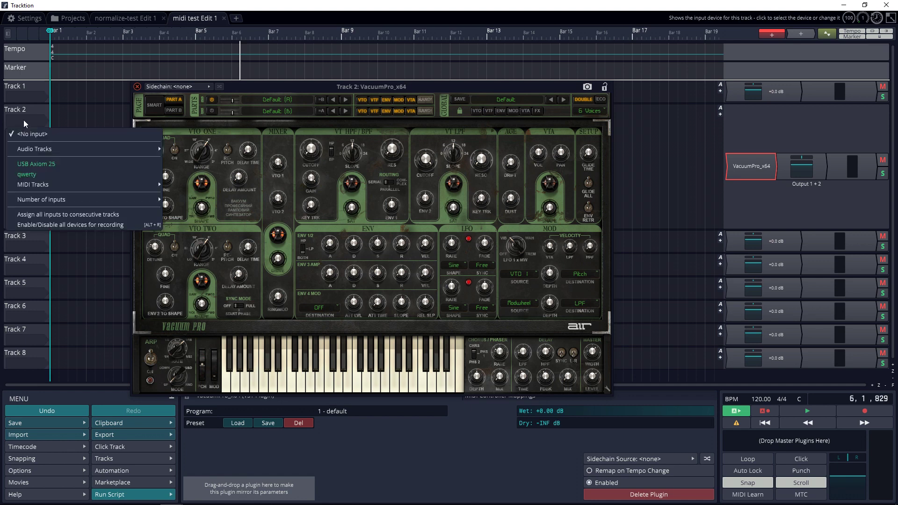
{"action": "left_click", "coordinate": [29, 164]}
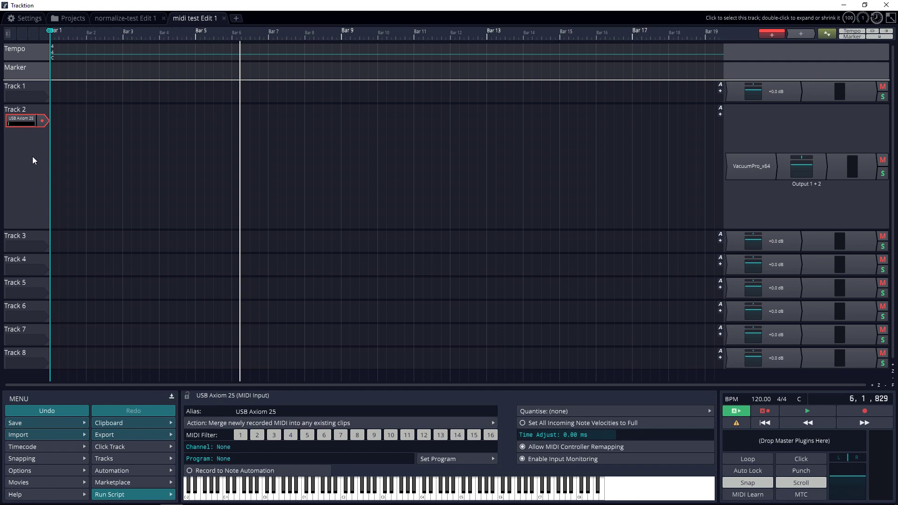
{"action": "double_click", "coordinate": [752, 166]}
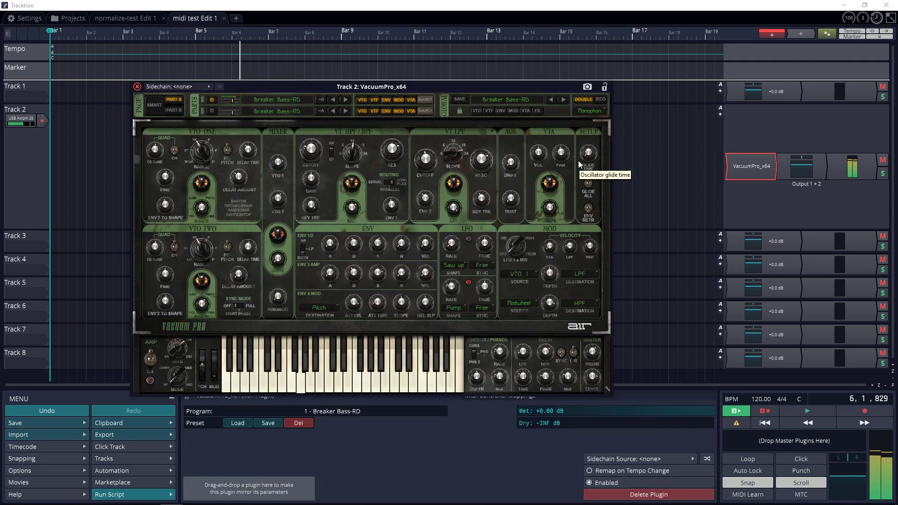
{"action": "double_click", "coordinate": [23, 213]}
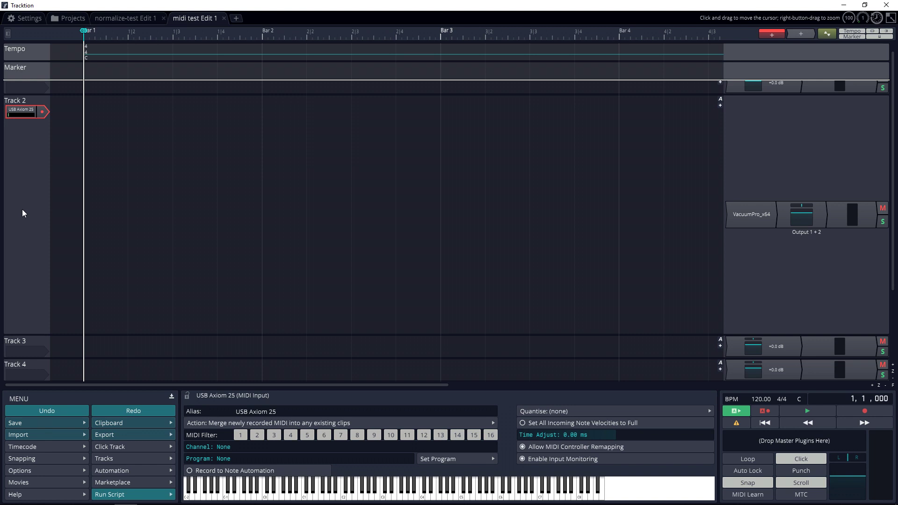
- Set Track 2's USB Axiom 25 input quantise to 1/4 beat and arm it for recording
{"action": "left_click", "coordinate": [22, 213]}
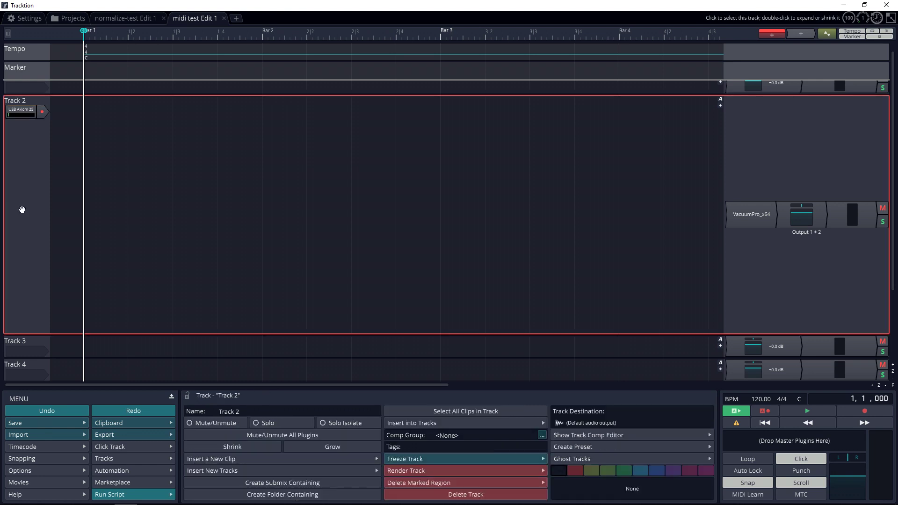
{"action": "left_click", "coordinate": [26, 111]}
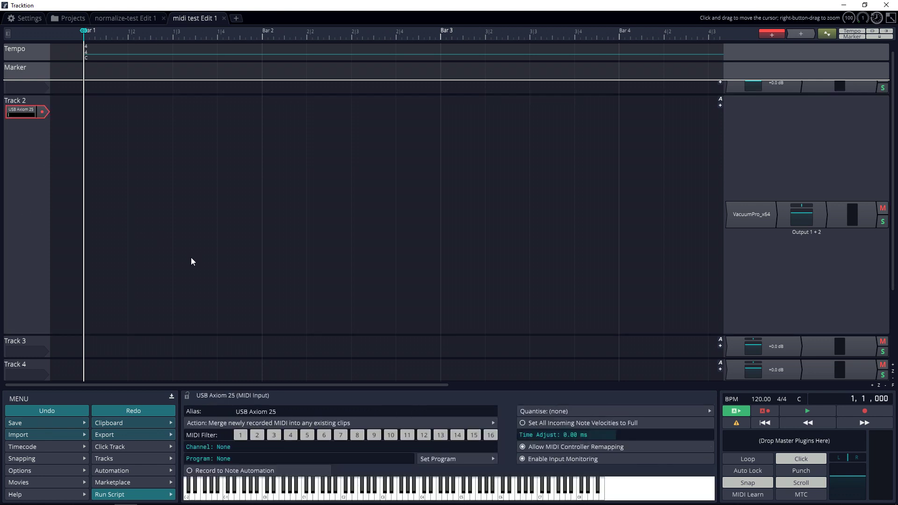
{"action": "left_click", "coordinate": [576, 412]}
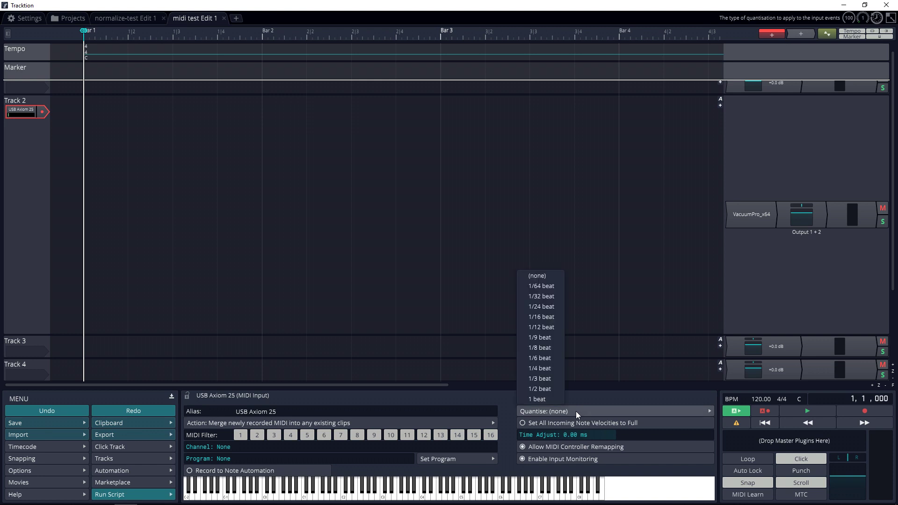
{"action": "left_click", "coordinate": [556, 372]}
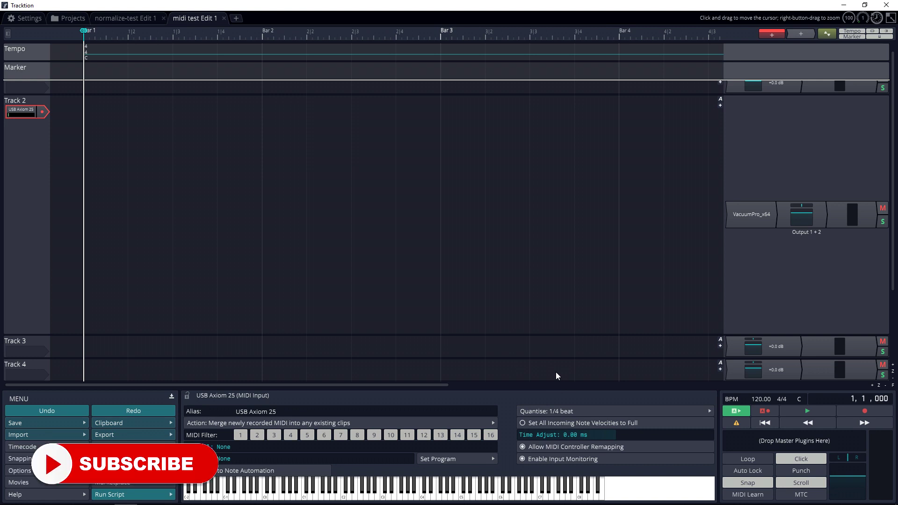
{"action": "left_click", "coordinate": [41, 115]}
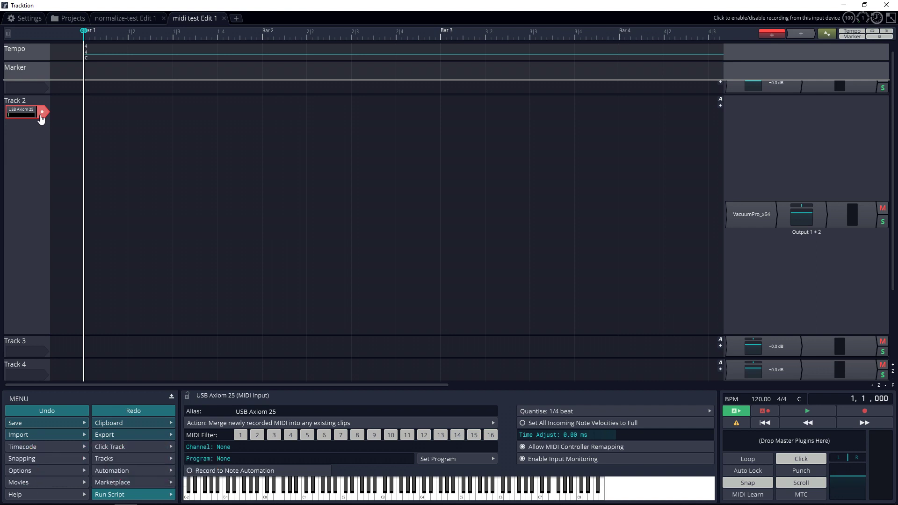
- Record a take of G3 notes, drag a late note to 4,4,000, then undo the clip
{"action": "left_click", "coordinate": [856, 411]}
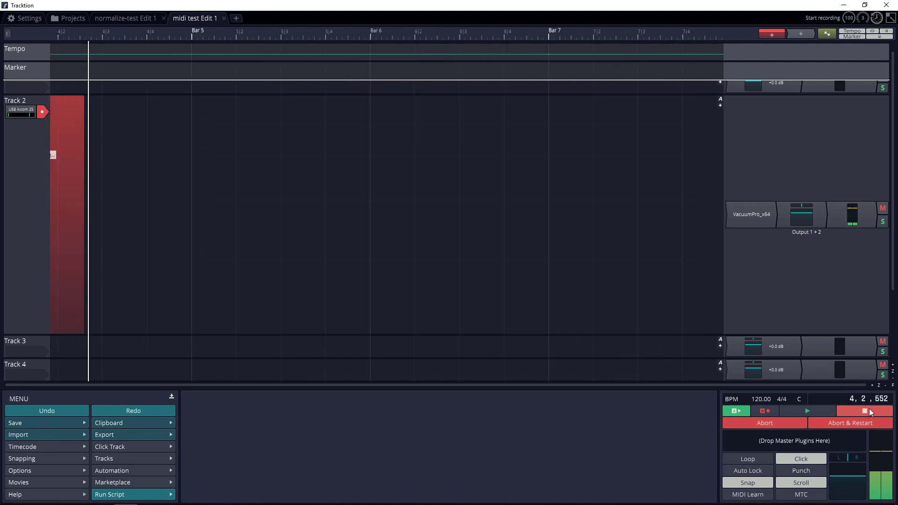
{"action": "left_click", "coordinate": [865, 411]}
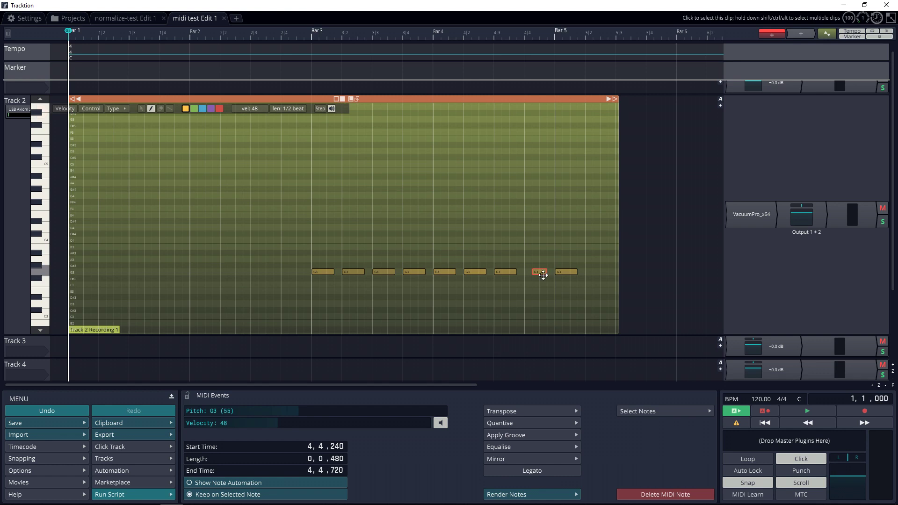
{"action": "mouse_move", "coordinate": [543, 275]}
{"action": "left_mouse_down"}
{"action": "mouse_move", "coordinate": [527, 279]}
{"action": "mouse_move", "coordinate": [537, 278]}
{"action": "left_mouse_up"}
{"action": "key", "text": "ctrl+z"}
{"action": "key", "text": "ctrl+z"}
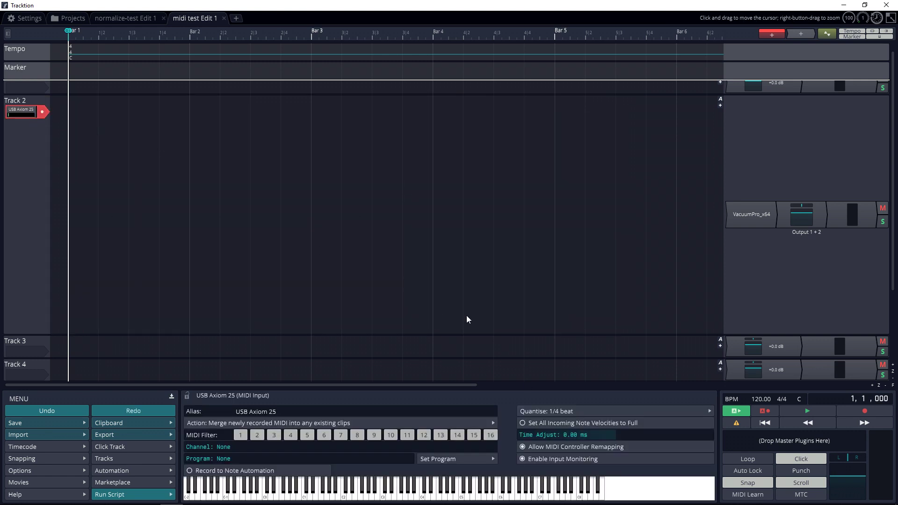
- Set input quantise to (none) and record a fresh unquantised G3 take, Track 2 Recording 1
{"action": "left_click", "coordinate": [667, 410]}
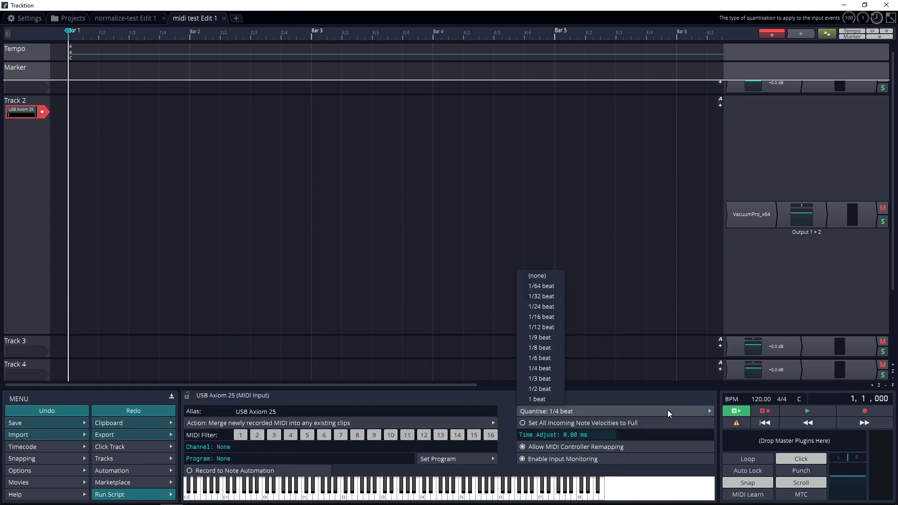
{"action": "left_click", "coordinate": [544, 276]}
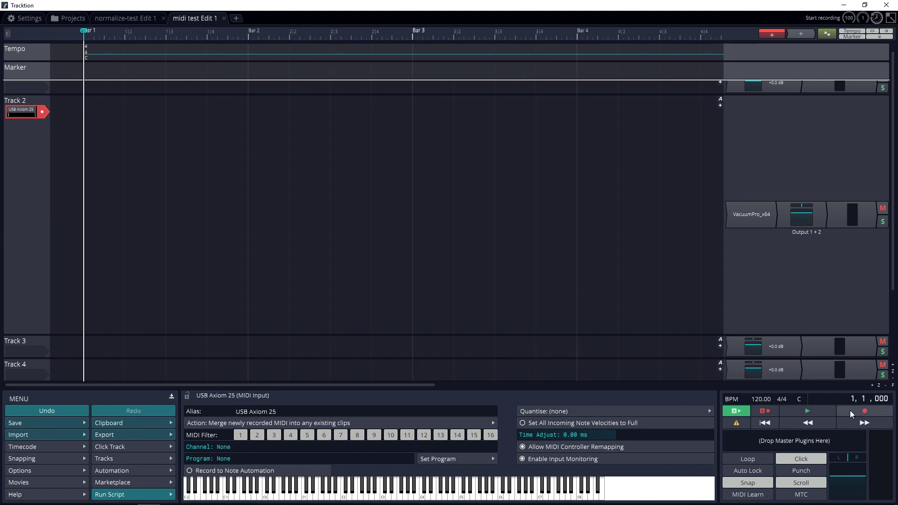
{"action": "left_click", "coordinate": [849, 411]}
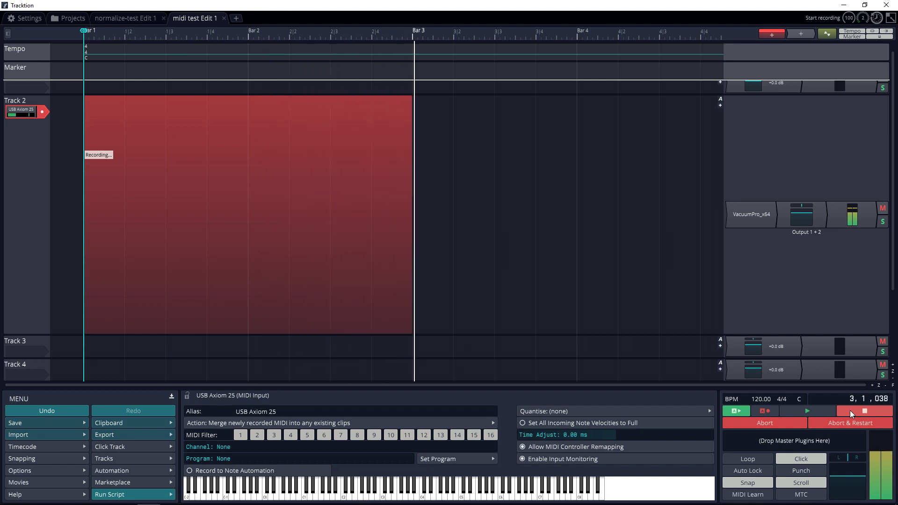
{"action": "left_click", "coordinate": [849, 411]}
{"action": "left_click", "coordinate": [872, 385]}
- Open Track 2 Recording 1 in the MIDI editor and set clip quantise to 1/4, then 1/2 beat
{"action": "left_click", "coordinate": [873, 385]}
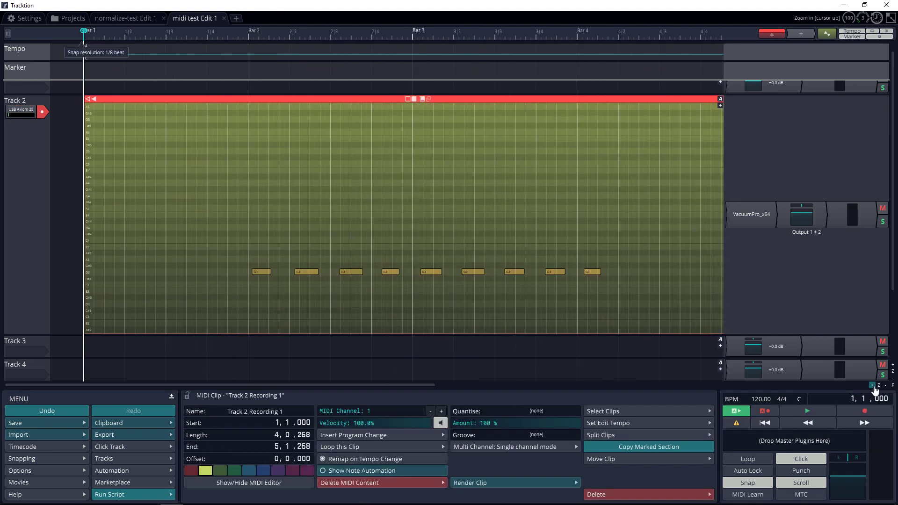
{"action": "double_click", "coordinate": [345, 293]}
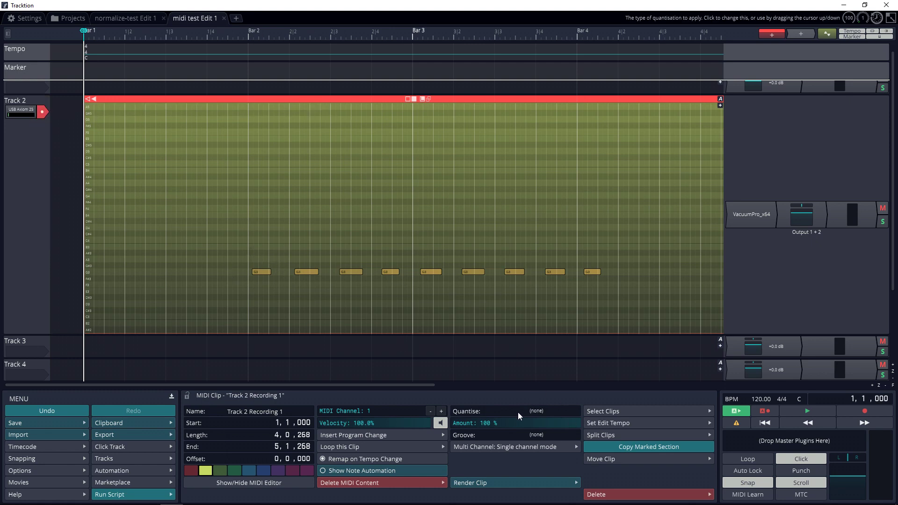
{"action": "left_click", "coordinate": [551, 411]}
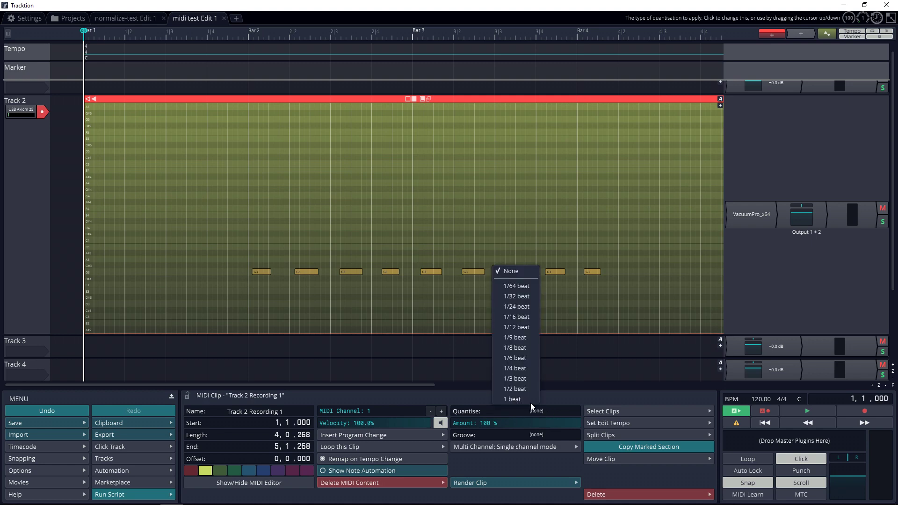
{"action": "left_click", "coordinate": [531, 369]}
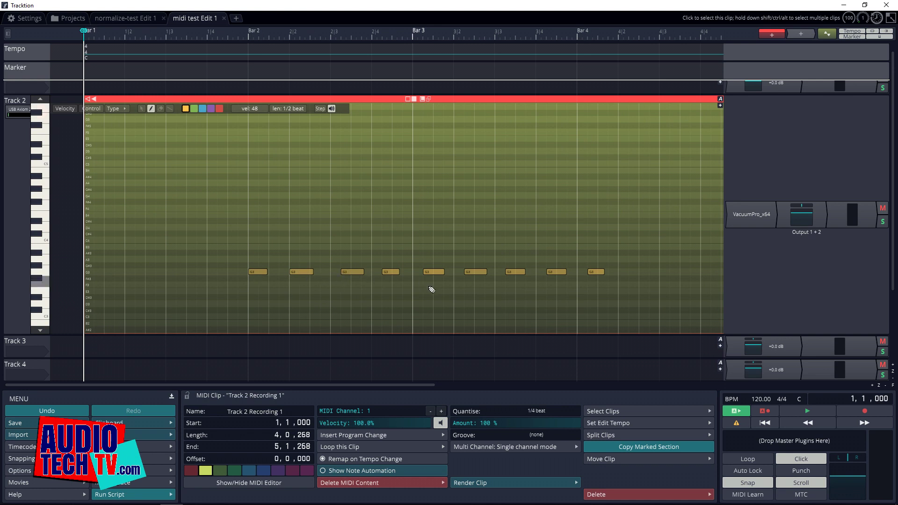
{"action": "left_click", "coordinate": [520, 411]}
{"action": "left_click", "coordinate": [516, 387]}
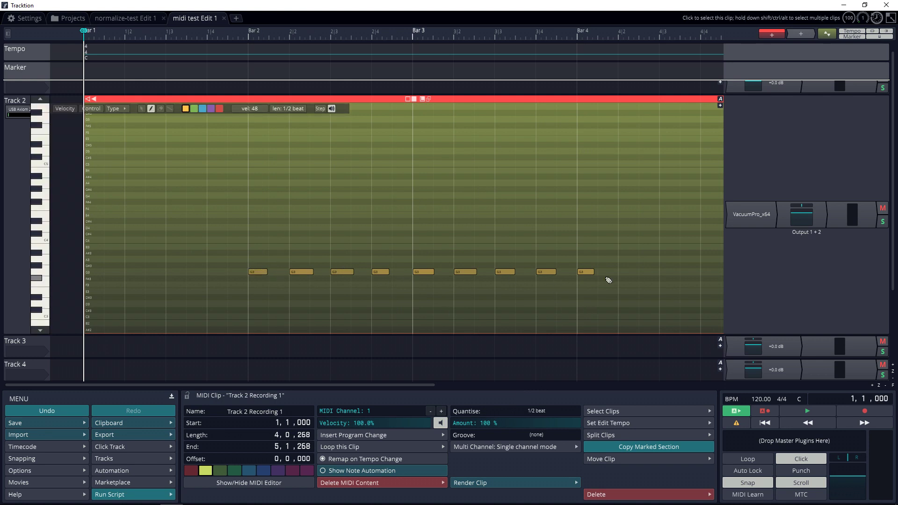
- Select the clip's final G3 note to audition it and view its MIDI event details
{"action": "left_click", "coordinate": [582, 272]}
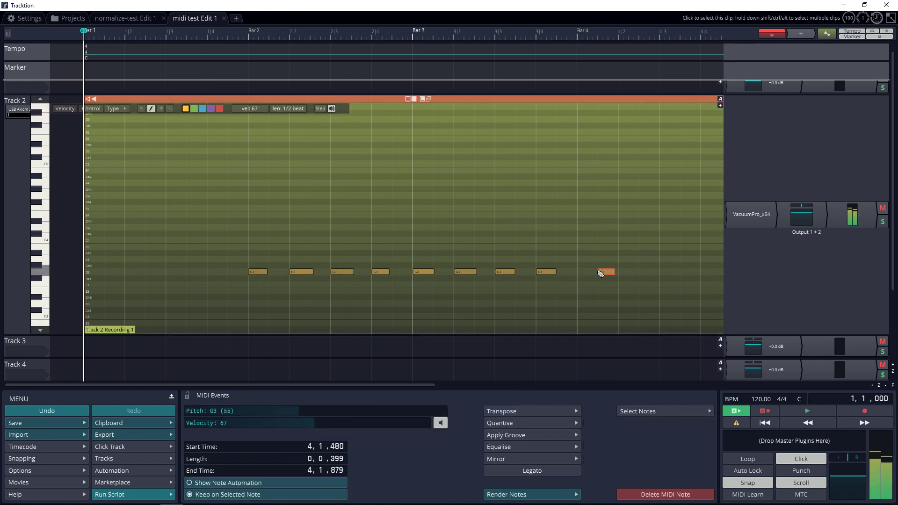